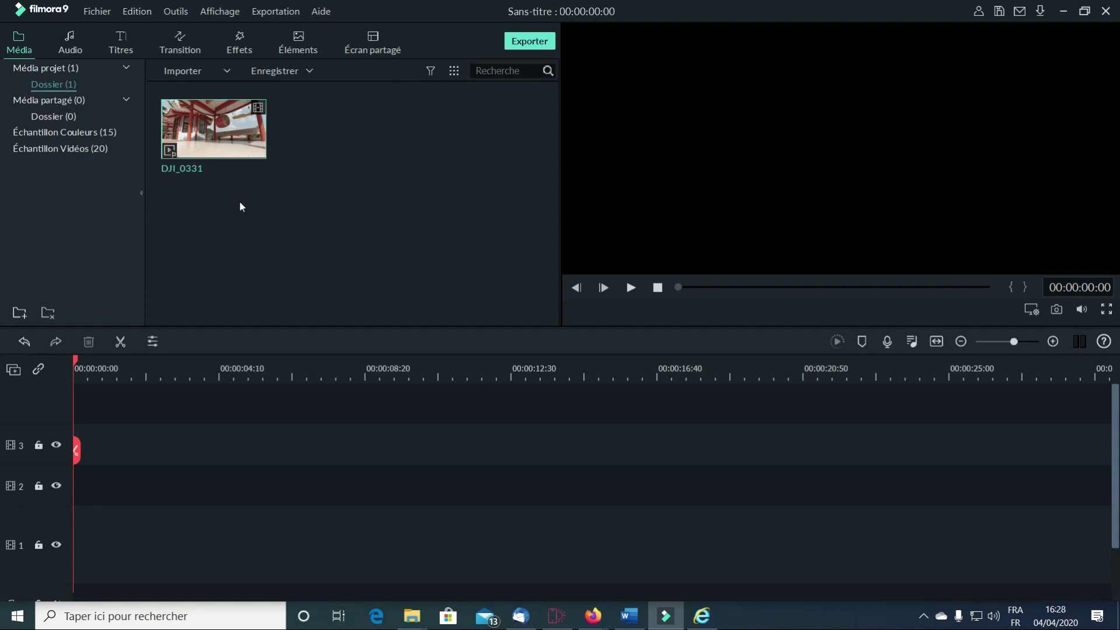
- Place the DJI_0331 clip at the start of video track 2 and render the timeline preview
{"action": "mouse_move", "coordinate": [191, 98]}
{"action": "mouse_move", "coordinate": [258, 144]}
{"action": "left_click_drag", "start_coordinate": [184, 124], "coordinate": [75, 495]}
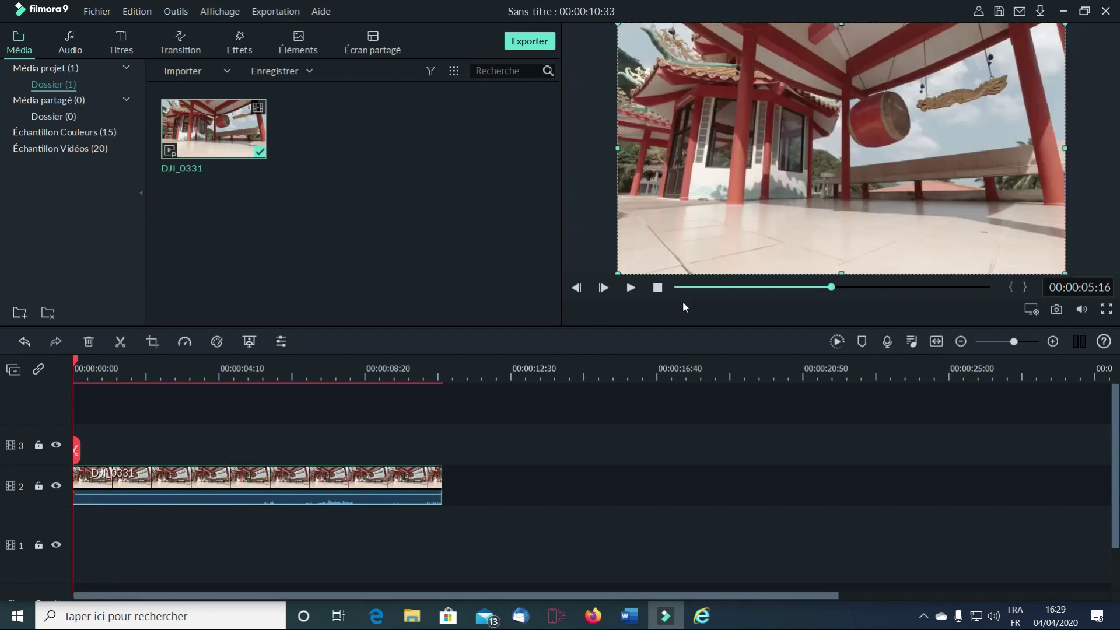
{"action": "left_click", "coordinate": [838, 342]}
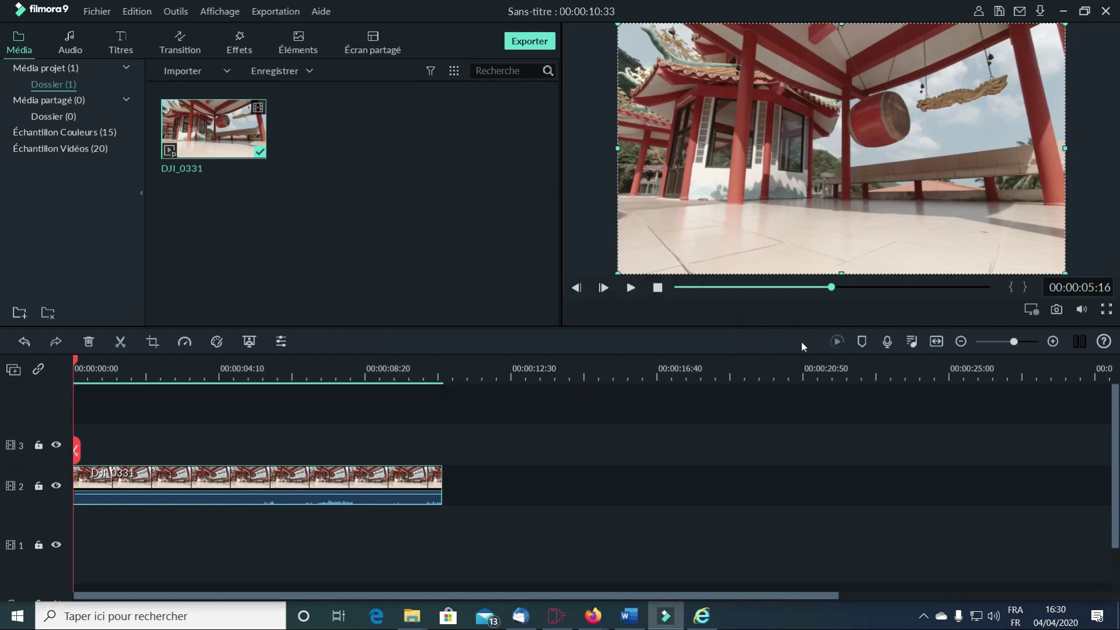
- Turn on Panorama & Zoom for the DJI_0331 clip and preview its default camera movement
{"action": "mouse_move", "coordinate": [191, 490]}
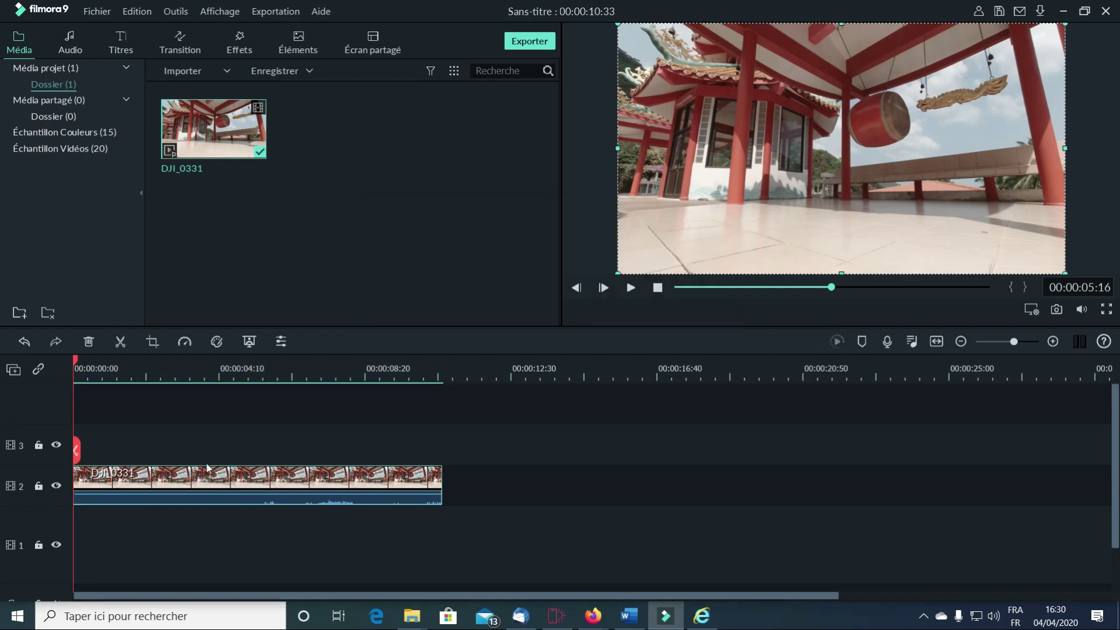
{"action": "left_click", "coordinate": [152, 343]}
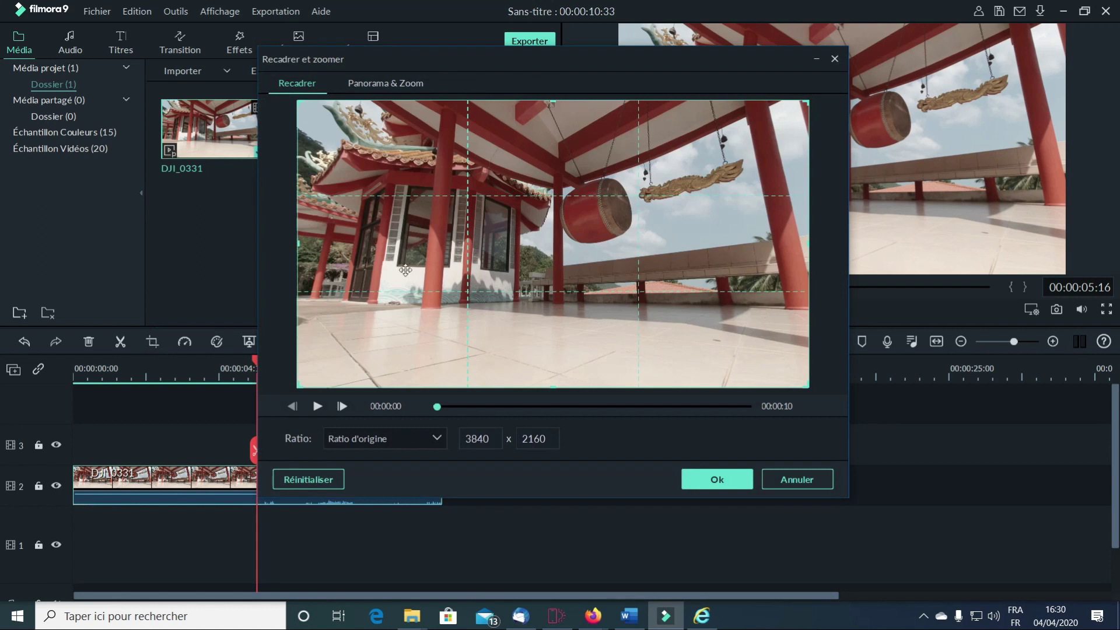
{"action": "left_click", "coordinate": [394, 86]}
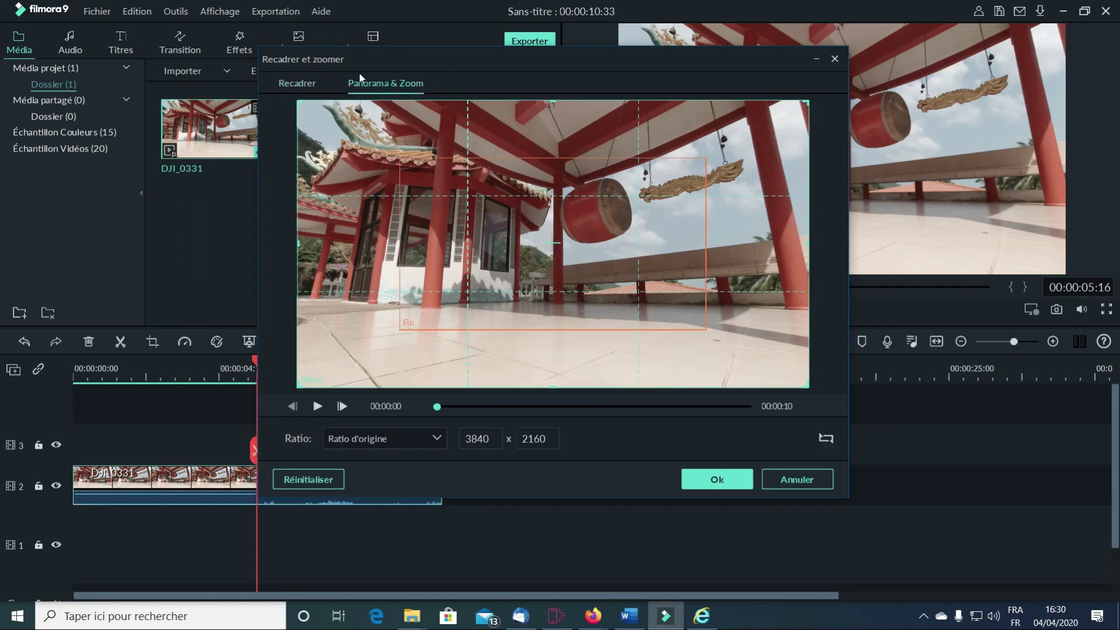
{"action": "left_click", "coordinate": [318, 406]}
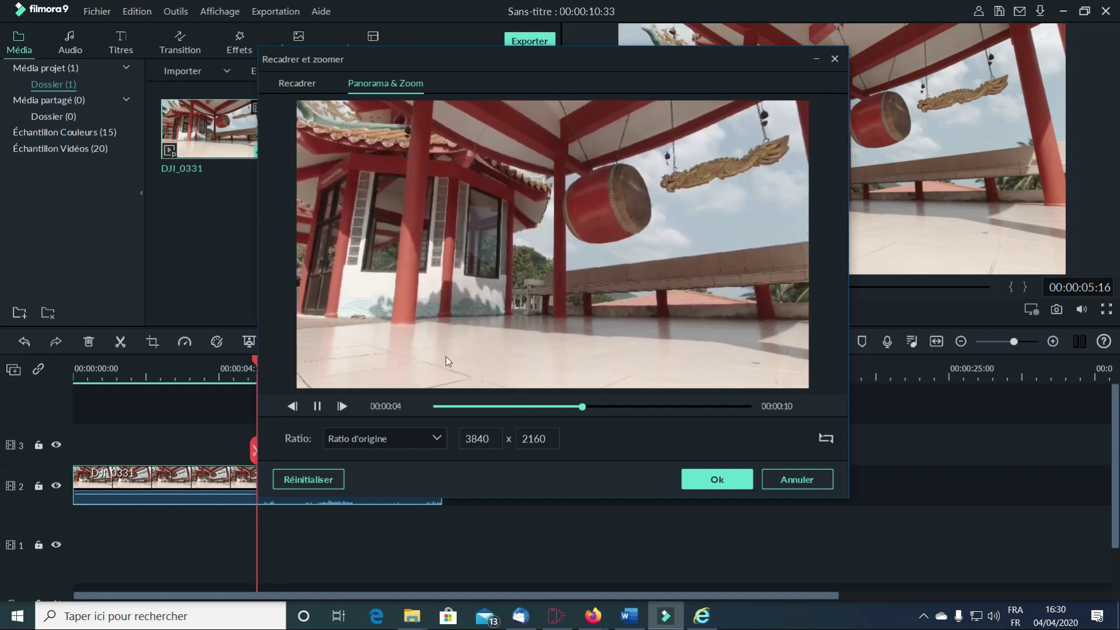
{"action": "left_click", "coordinate": [317, 406]}
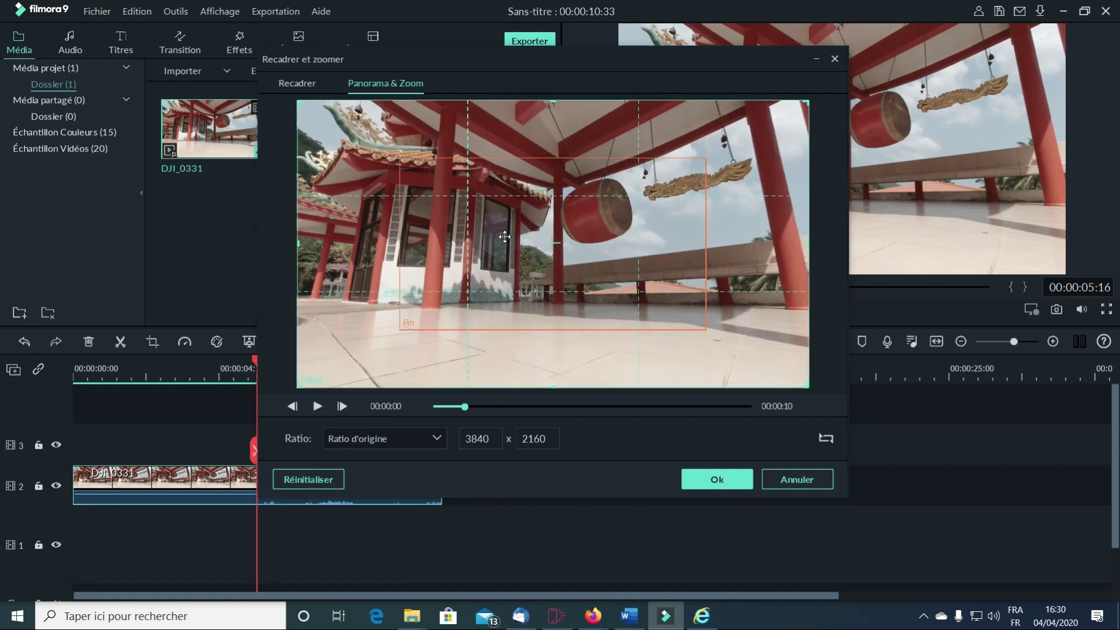
- Shift the end frame of the zoom slightly up and right so it centres on the red drum, preview it and apply the effect
{"action": "left_click", "coordinate": [486, 209]}
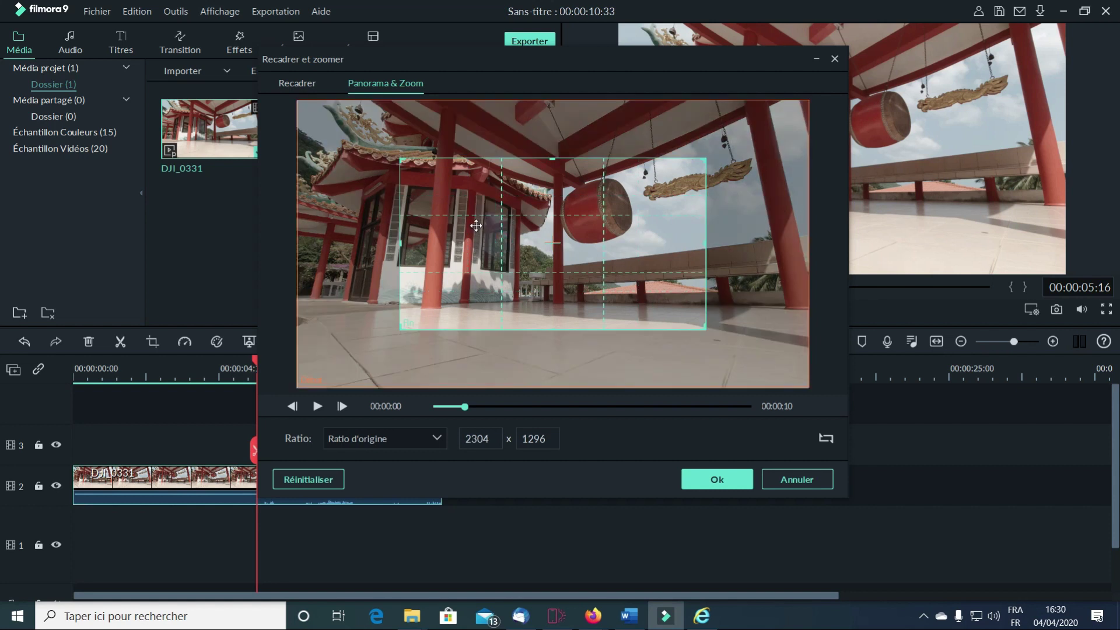
{"action": "left_click_drag", "start_coordinate": [476, 226], "coordinate": [520, 260]}
{"action": "left_click_drag", "start_coordinate": [618, 291], "coordinate": [599, 234]}
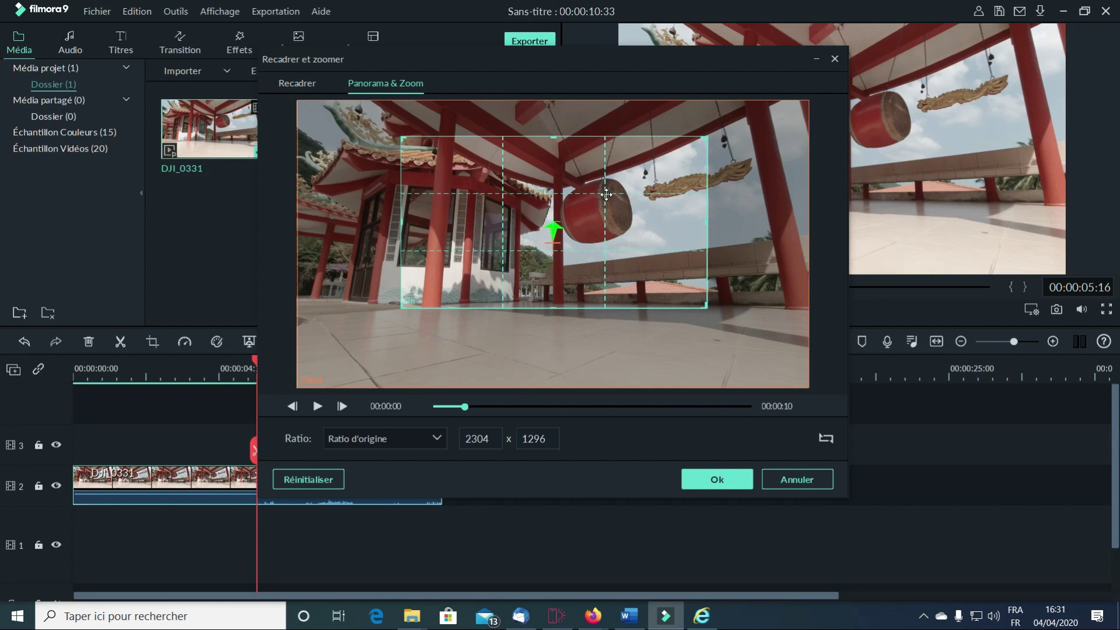
{"action": "left_click_drag", "start_coordinate": [585, 206], "coordinate": [508, 291]}
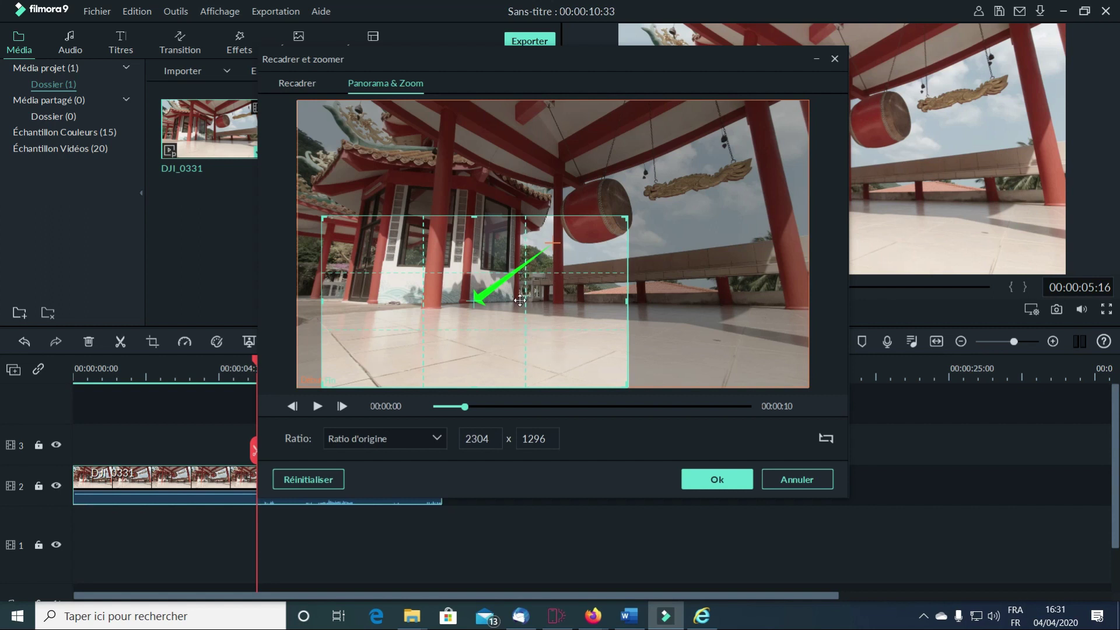
{"action": "left_click_drag", "start_coordinate": [409, 306], "coordinate": [522, 232]}
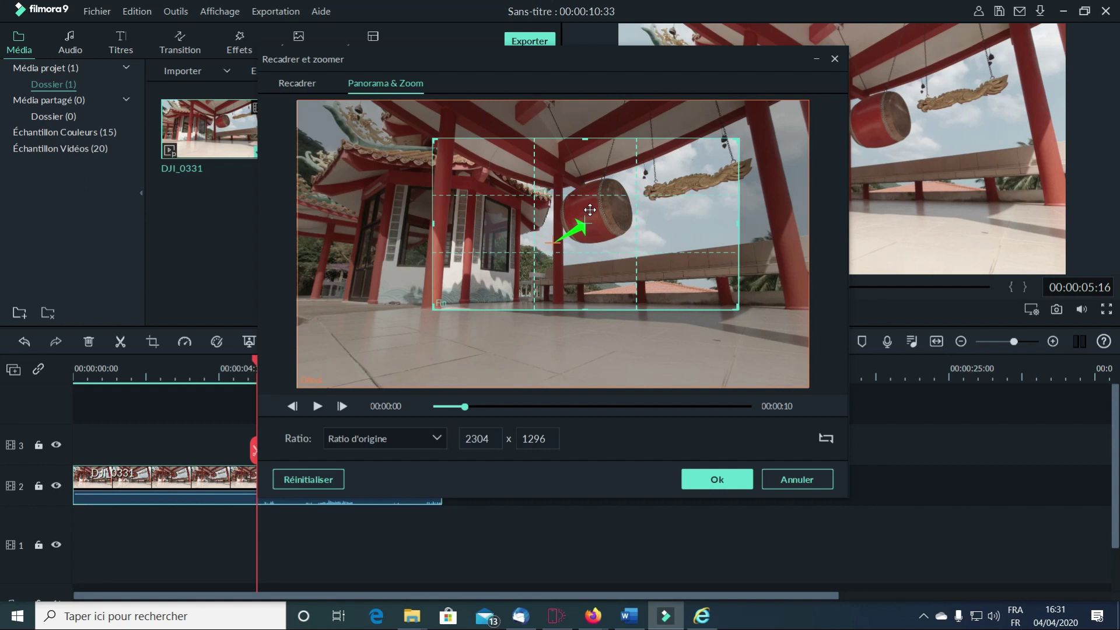
{"action": "left_click_drag", "start_coordinate": [630, 175], "coordinate": [625, 176]}
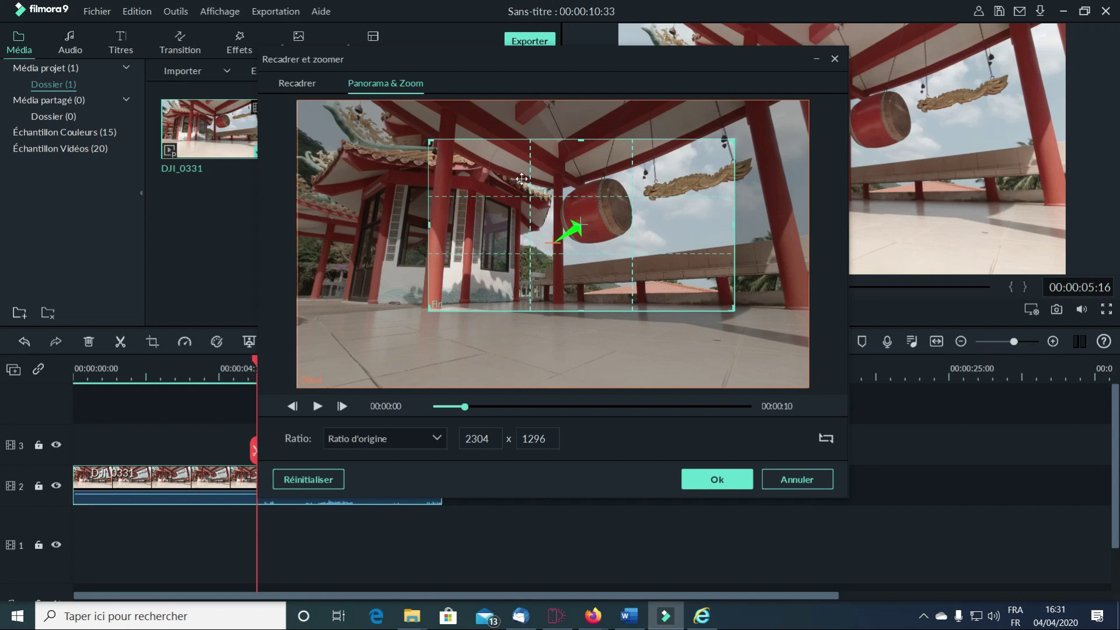
{"action": "mouse_move", "coordinate": [583, 184]}
{"action": "left_mouse_down"}
{"action": "mouse_move", "coordinate": [568, 191]}
{"action": "mouse_move", "coordinate": [587, 184]}
{"action": "left_mouse_up"}
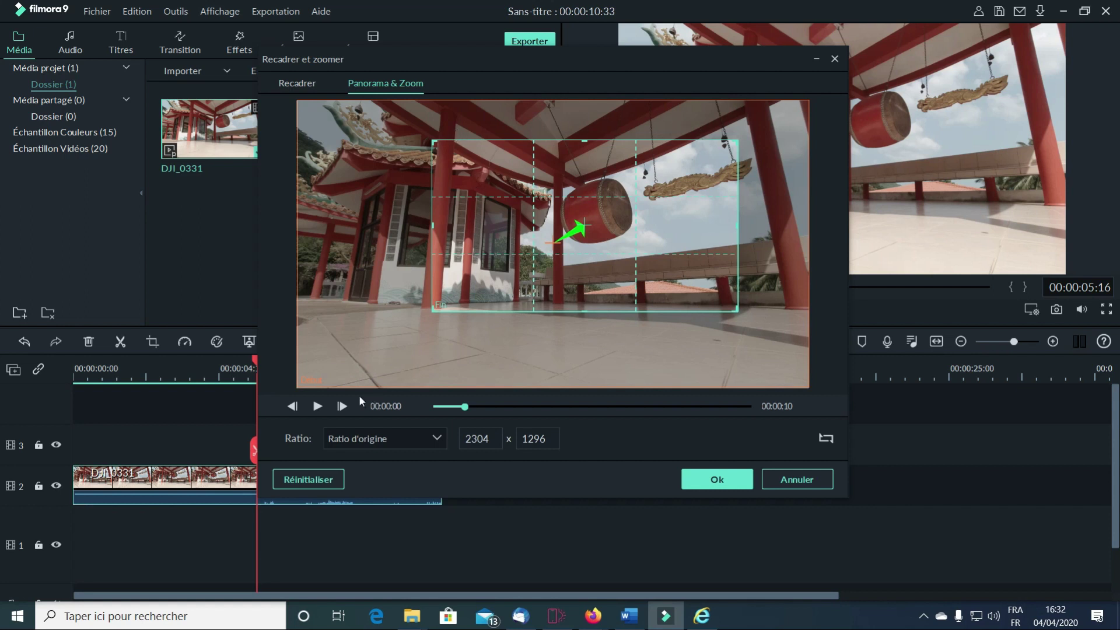
{"action": "left_click", "coordinate": [316, 407]}
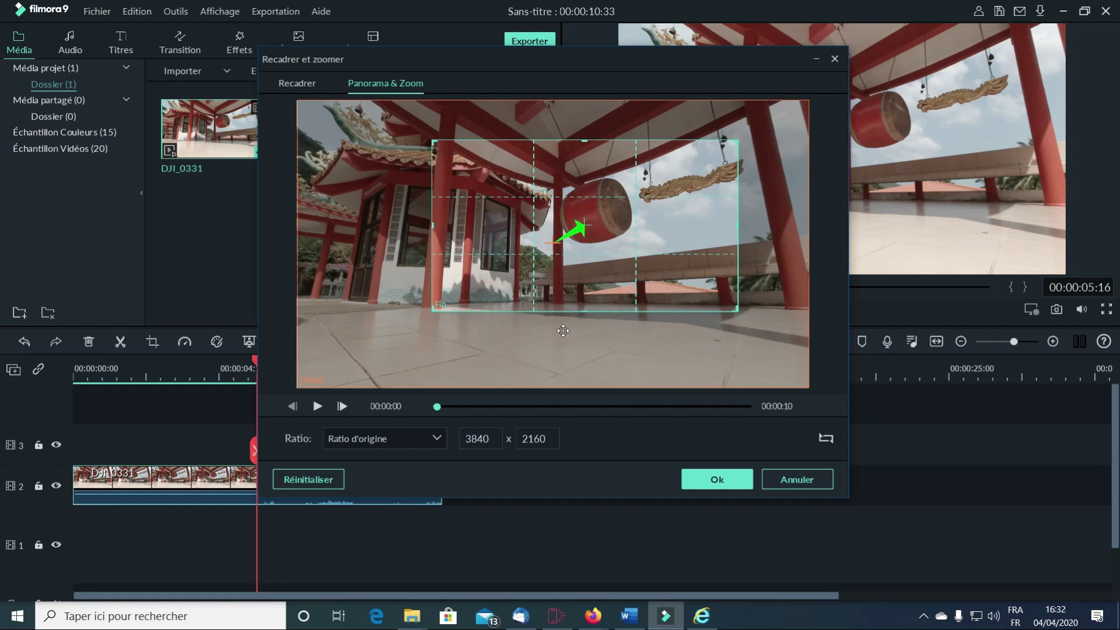
{"action": "left_click", "coordinate": [717, 479]}
- Play the clip in the timeline to check the zoom movement
{"action": "left_click", "coordinate": [348, 494]}
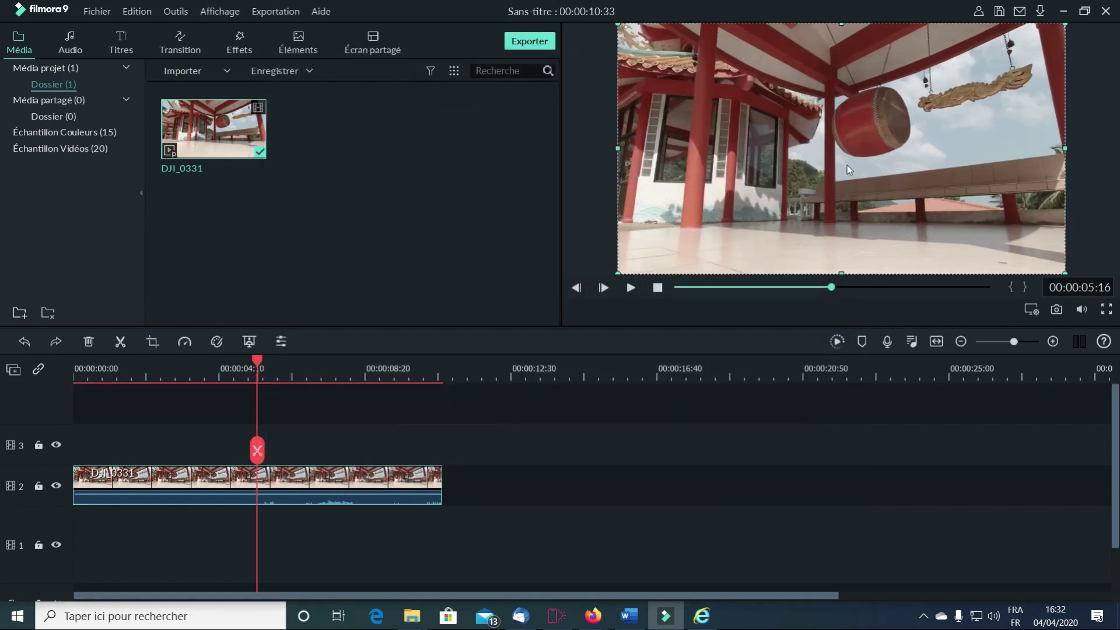
{"action": "left_click", "coordinate": [628, 287]}
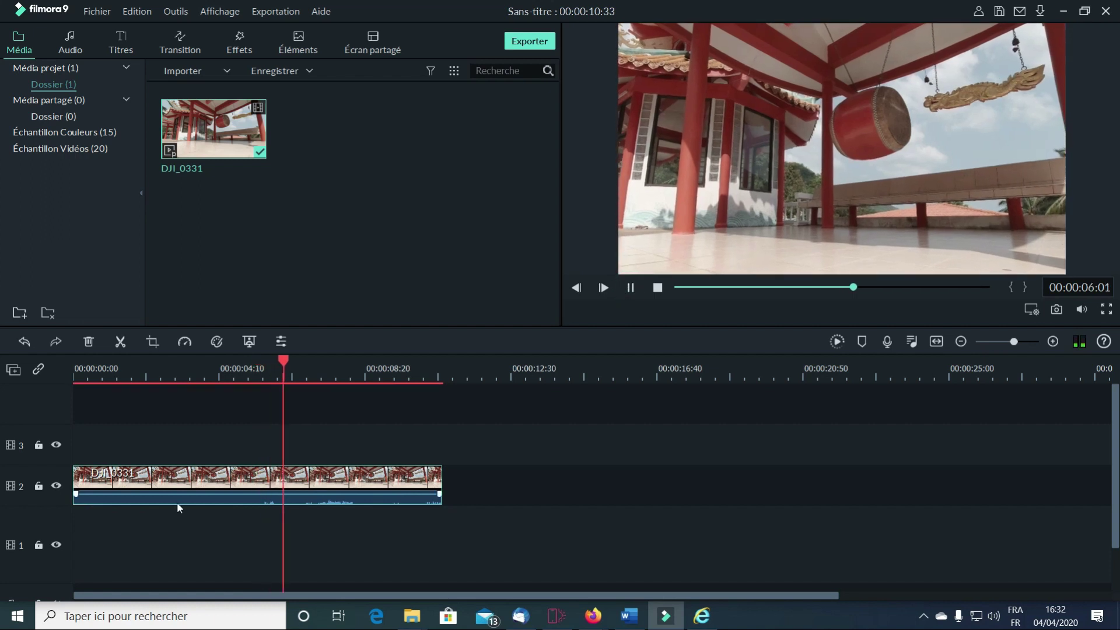
{"action": "left_click", "coordinate": [656, 287]}
{"action": "left_click", "coordinate": [632, 287]}
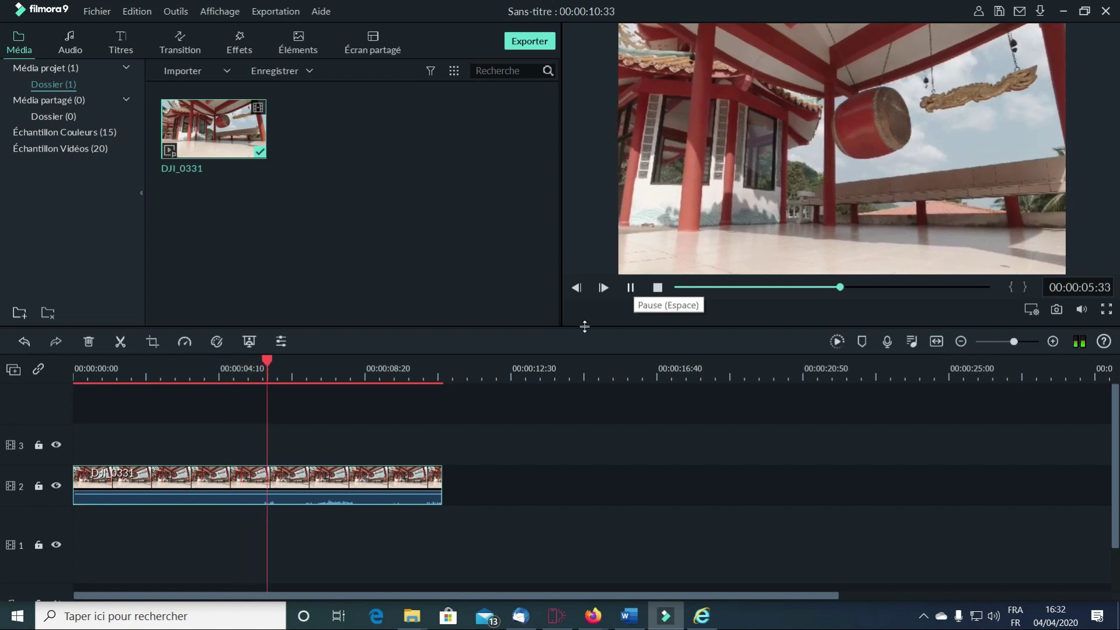
{"action": "left_click", "coordinate": [632, 288]}
- Speed up the DJI_0331 clip to 2x
{"action": "left_click", "coordinate": [216, 487]}
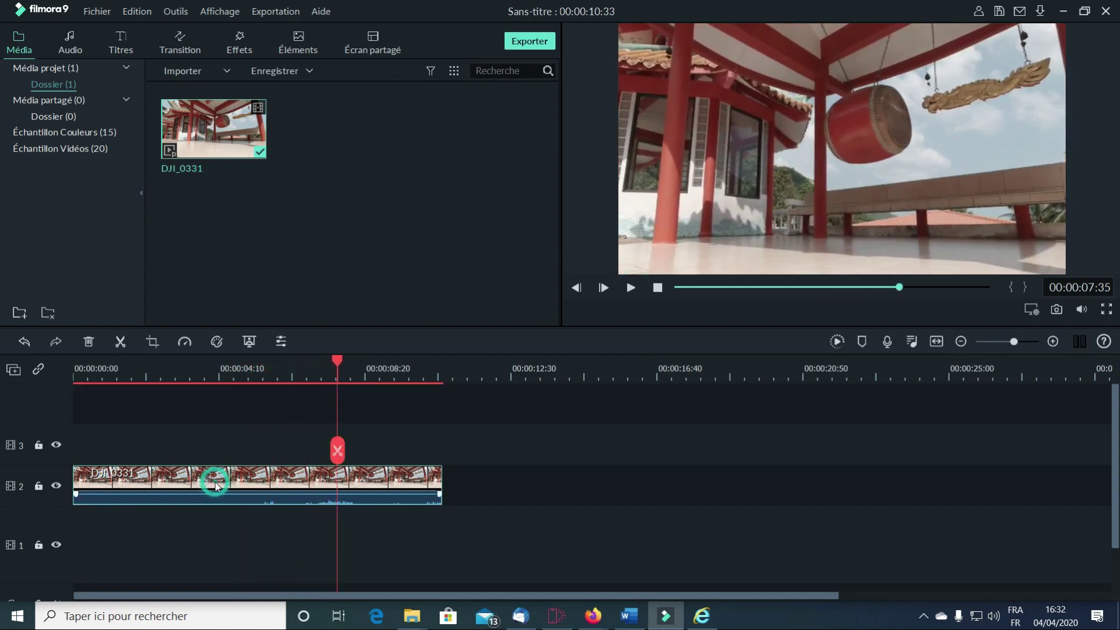
{"action": "left_click", "coordinate": [185, 342]}
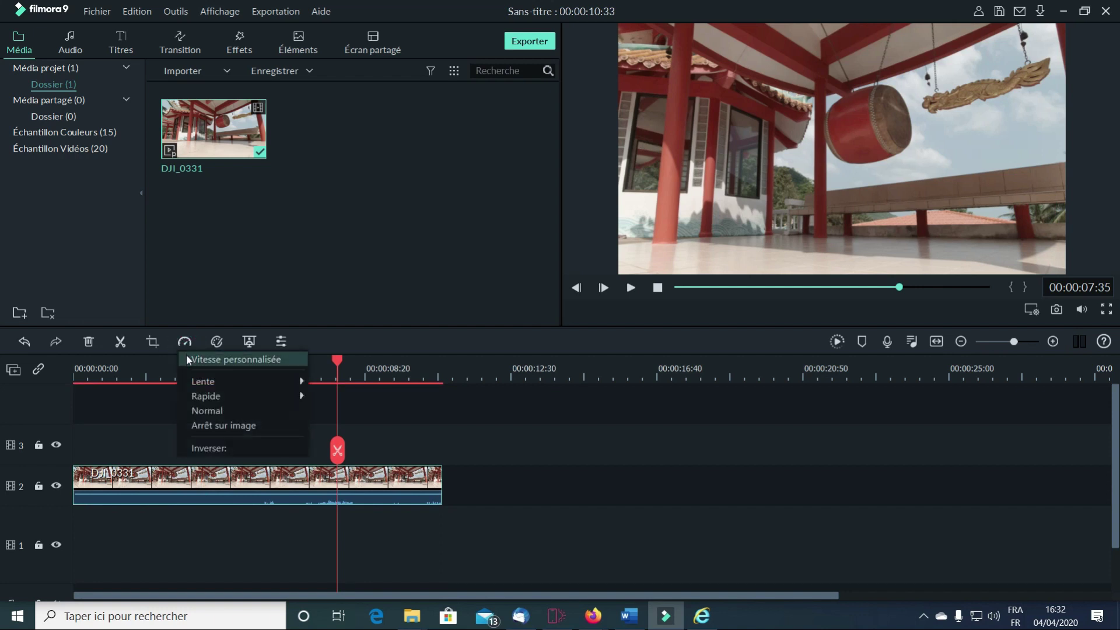
{"action": "mouse_move", "coordinate": [192, 382]}
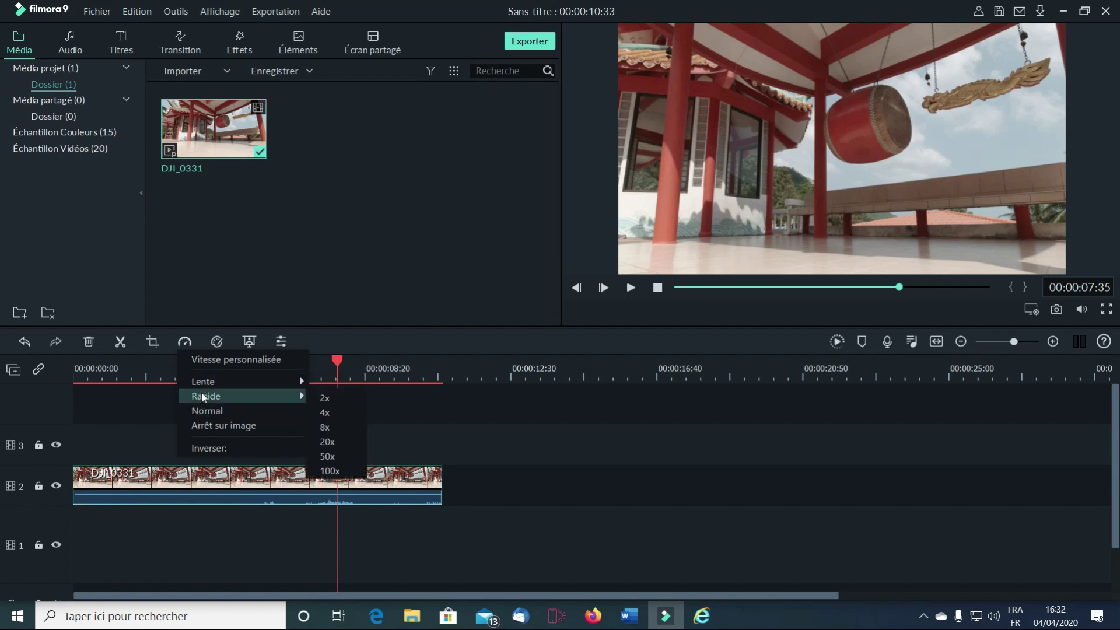
{"action": "left_click", "coordinate": [322, 396]}
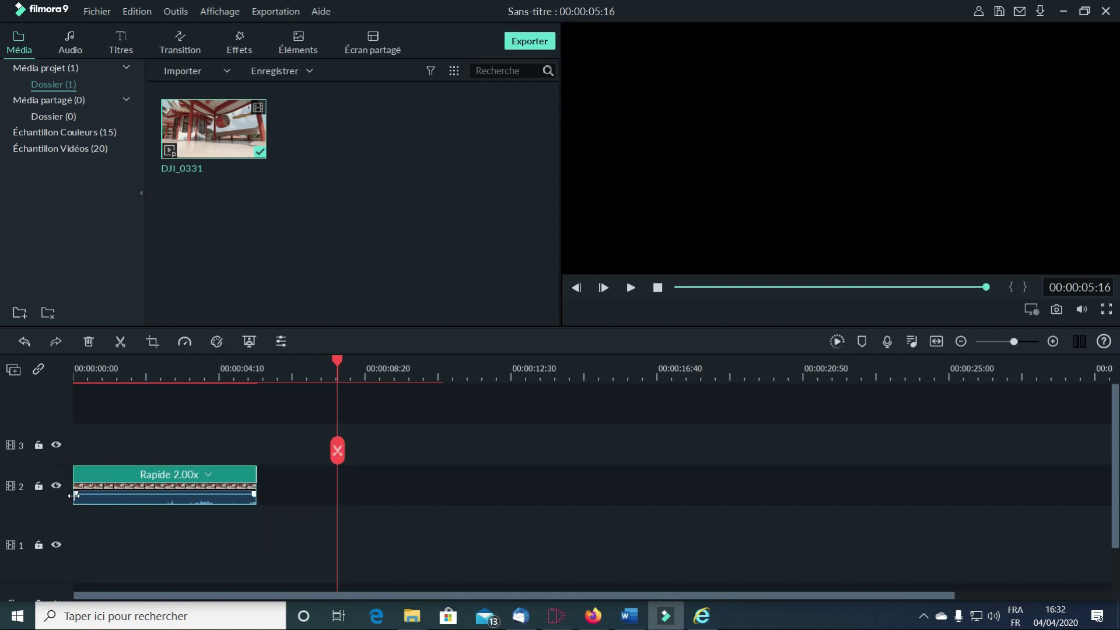
- Play the sped-up clip from the beginning of the timeline to check the result
{"action": "left_click_drag", "start_coordinate": [338, 363], "coordinate": [74, 369]}
{"action": "left_click", "coordinate": [633, 288]}
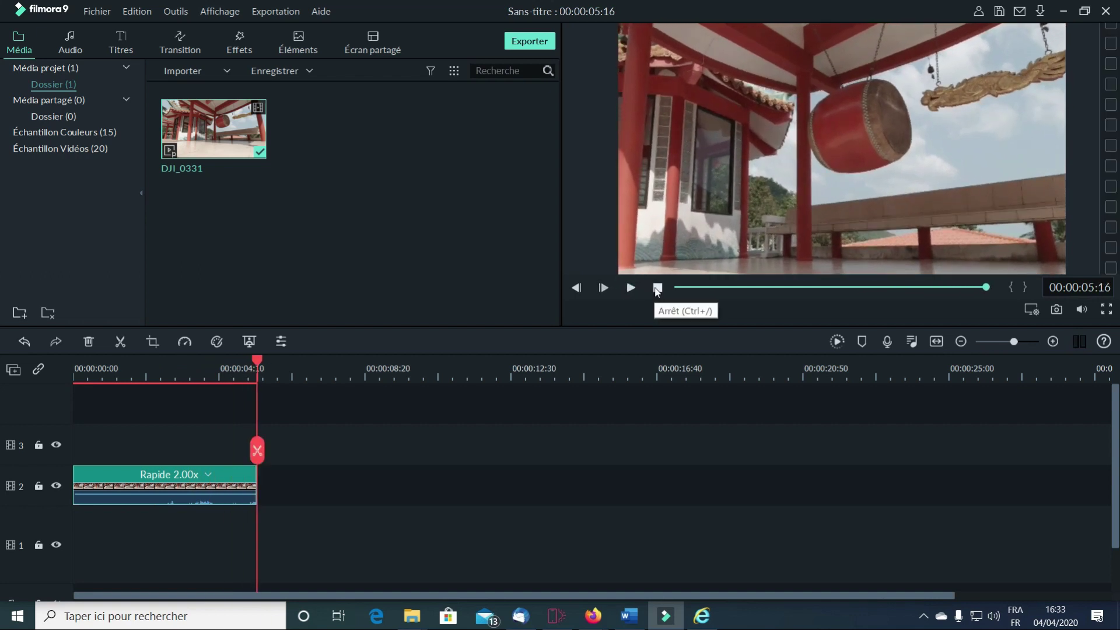
{"action": "left_click", "coordinate": [658, 289]}
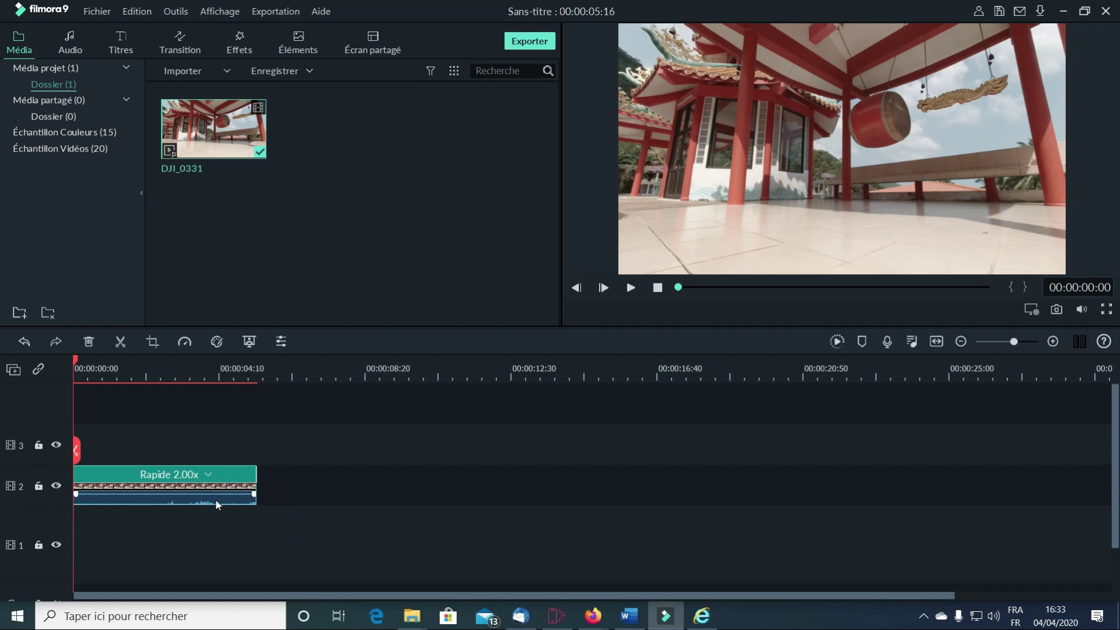
{"action": "mouse_move", "coordinate": [213, 494]}
{"action": "mouse_move", "coordinate": [158, 500]}
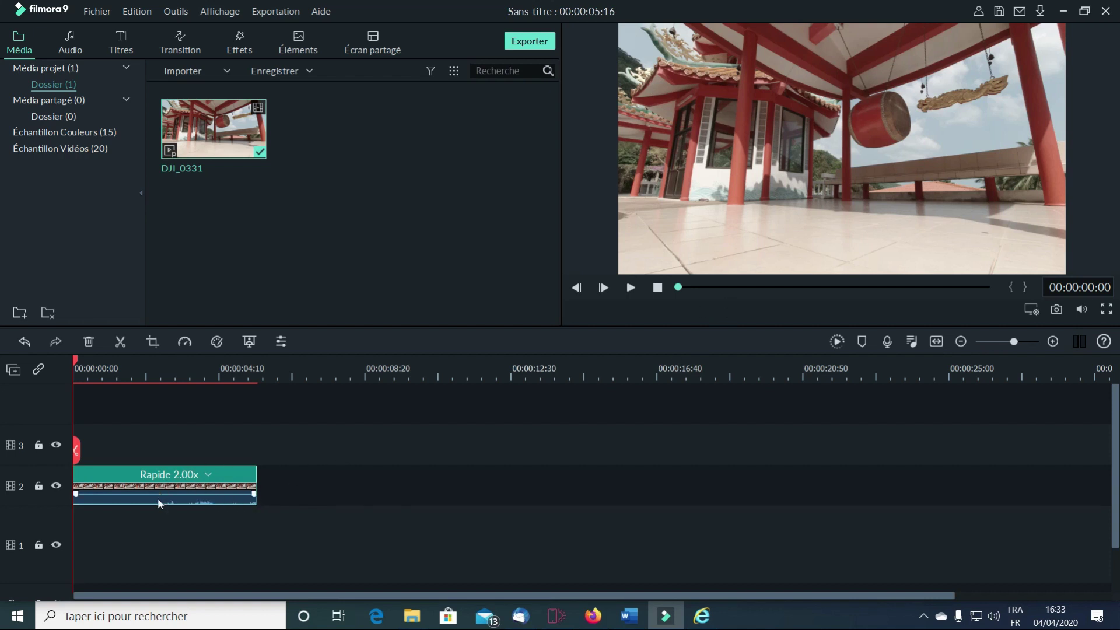
- Start a local export of the project and name the output file "Ma vidéo test"
{"action": "left_click", "coordinate": [528, 45]}
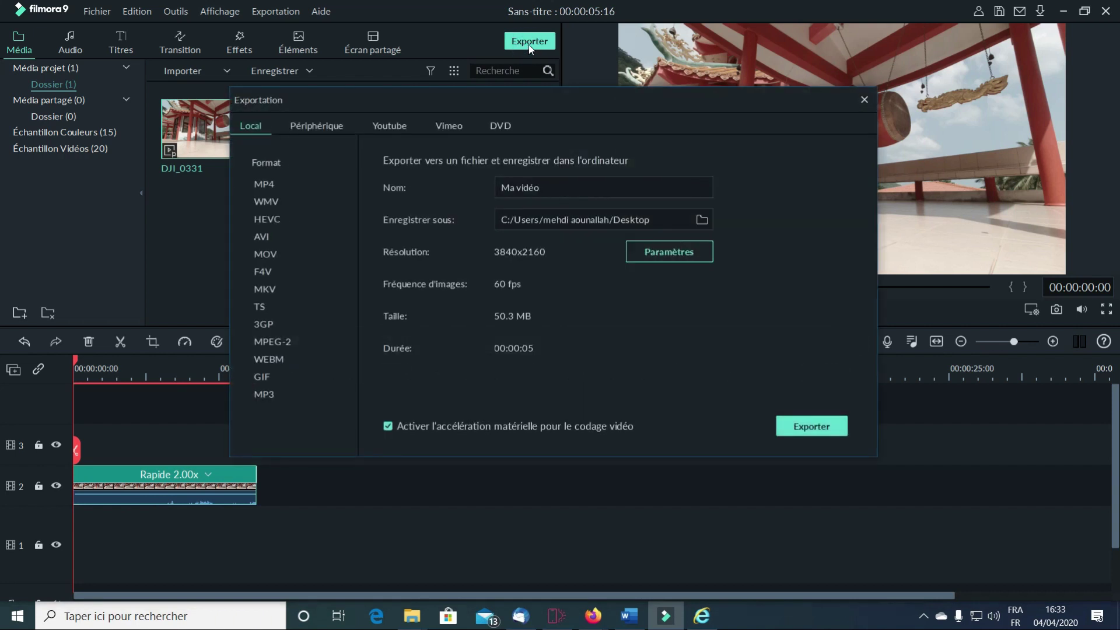
{"action": "triple_click", "coordinate": [551, 186]}
{"action": "left_click", "coordinate": [546, 185]}
{"action": "type", "text": "test"}
- Set the export resolution to 1920x1080 and the frame rate to 24 fps, and launch the export
{"action": "left_click", "coordinate": [651, 254]}
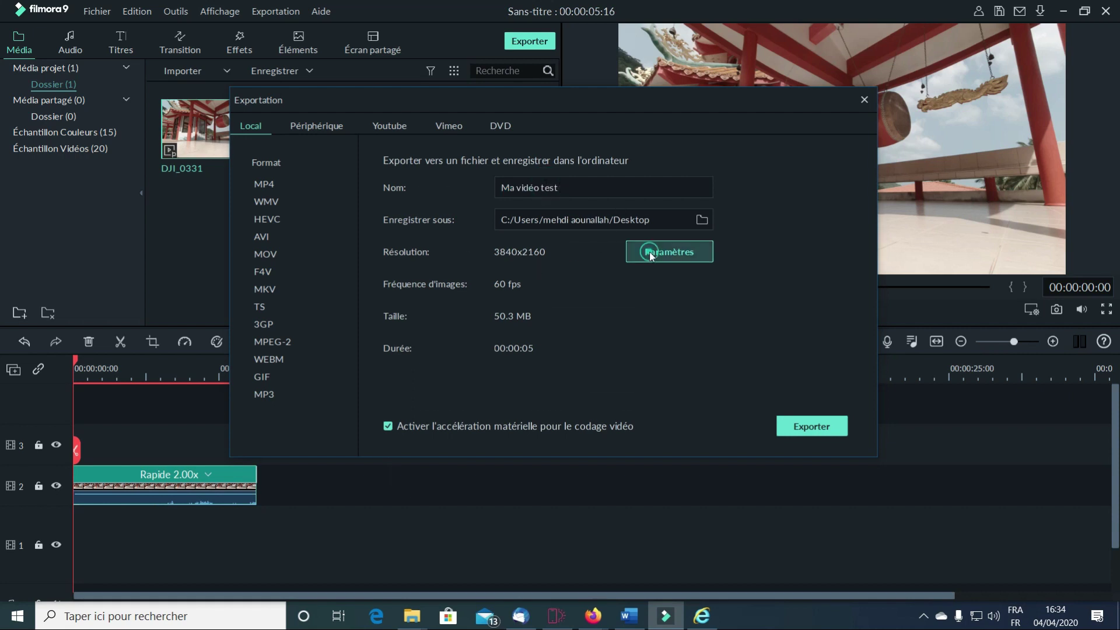
{"action": "left_click", "coordinate": [587, 188]}
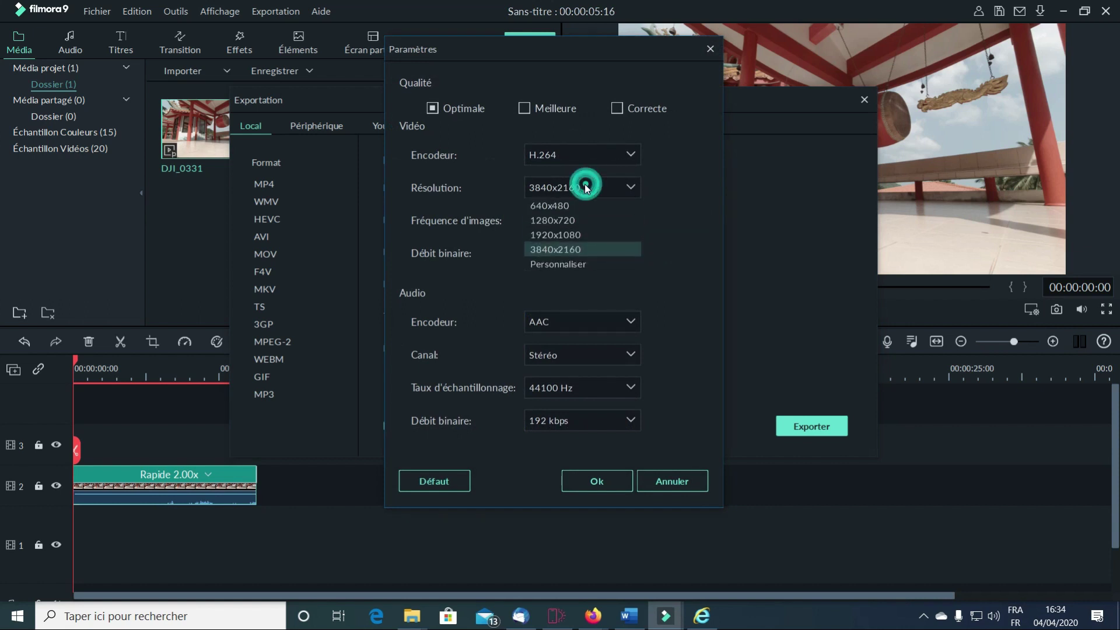
{"action": "left_click", "coordinate": [553, 234]}
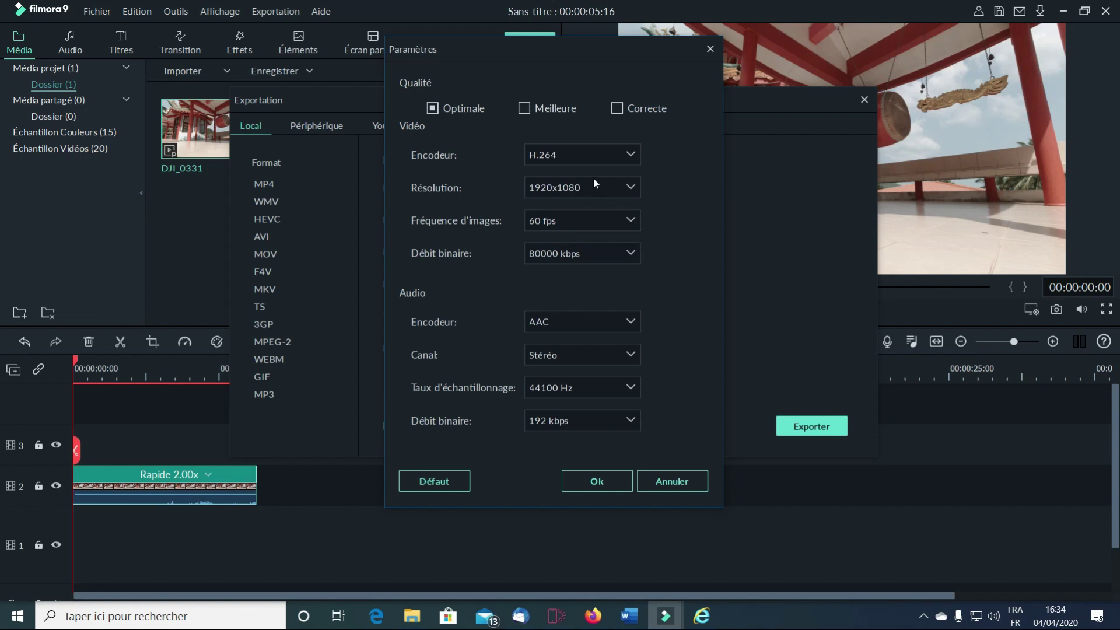
{"action": "left_click", "coordinate": [570, 224]}
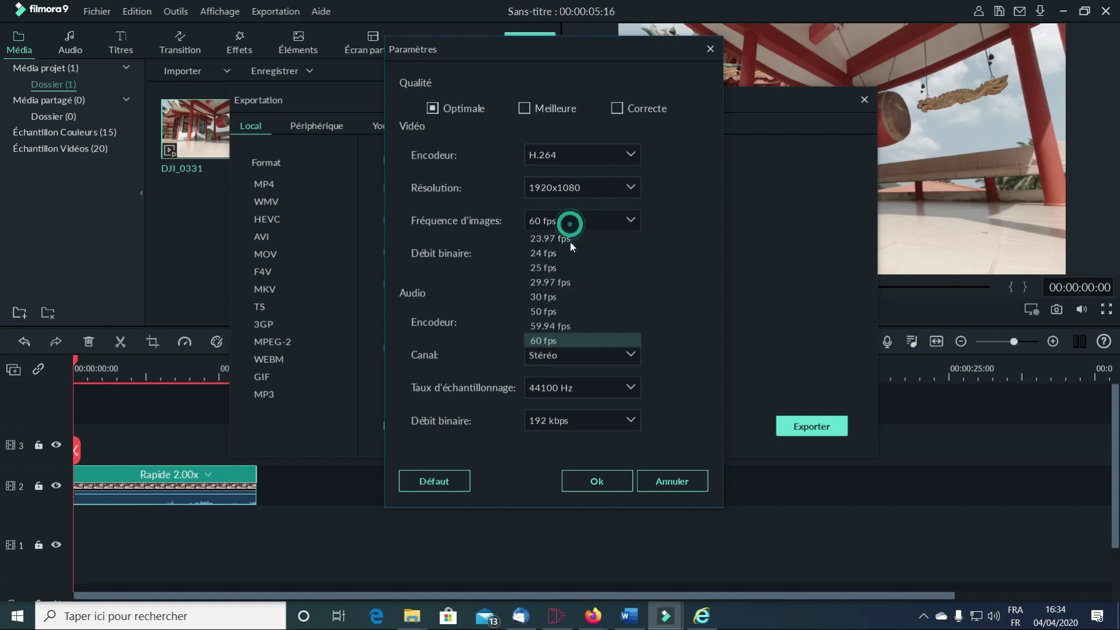
{"action": "left_click", "coordinate": [578, 255]}
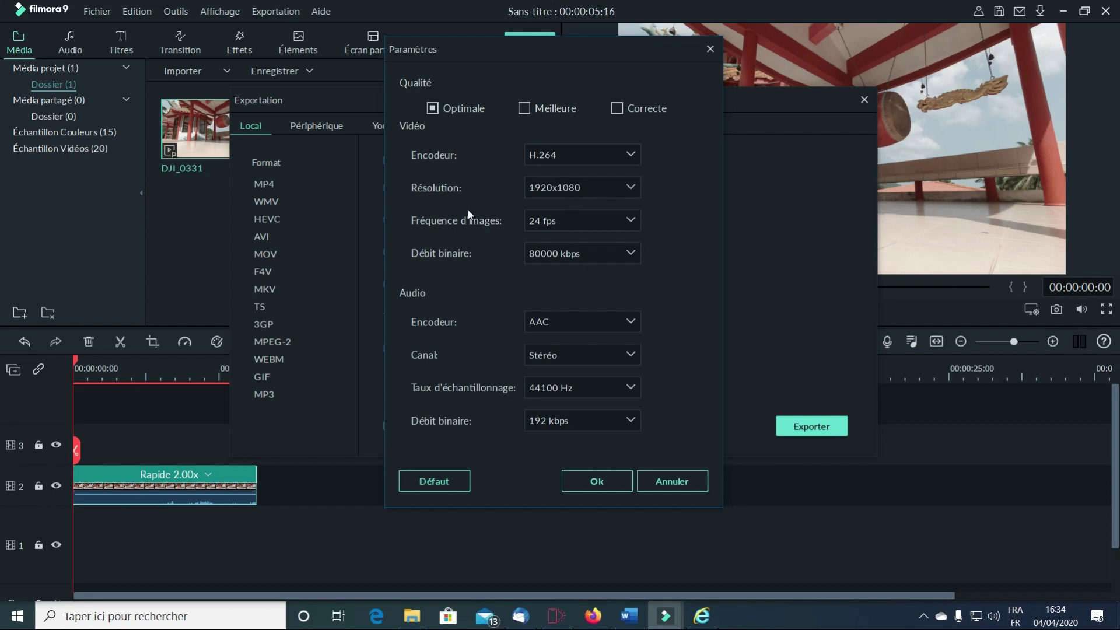
{"action": "left_click", "coordinate": [589, 480]}
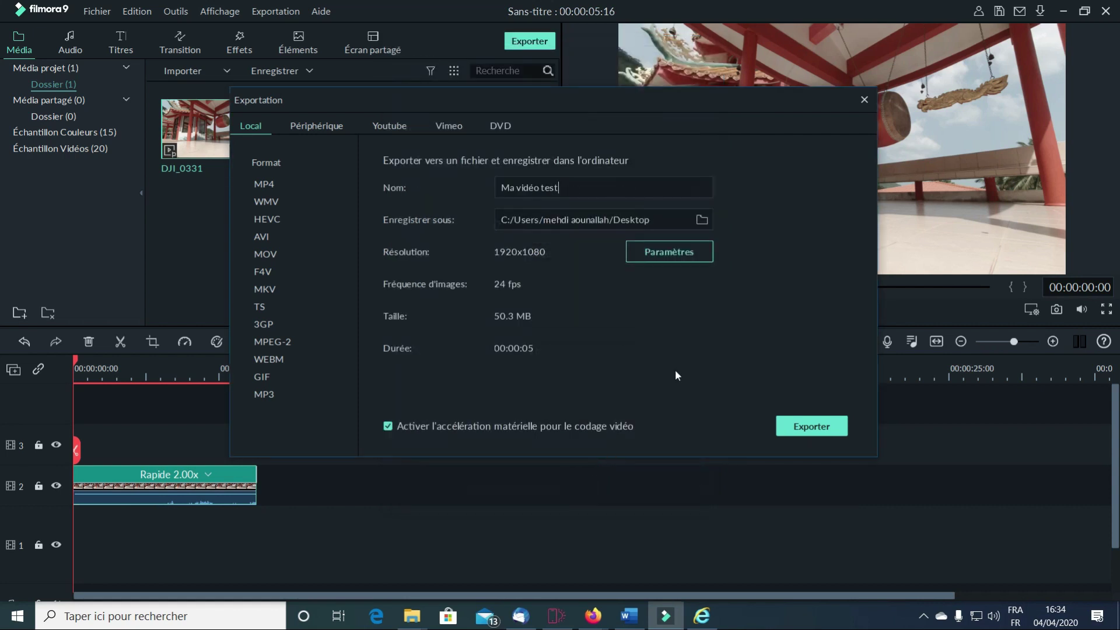
{"action": "left_click", "coordinate": [812, 427]}
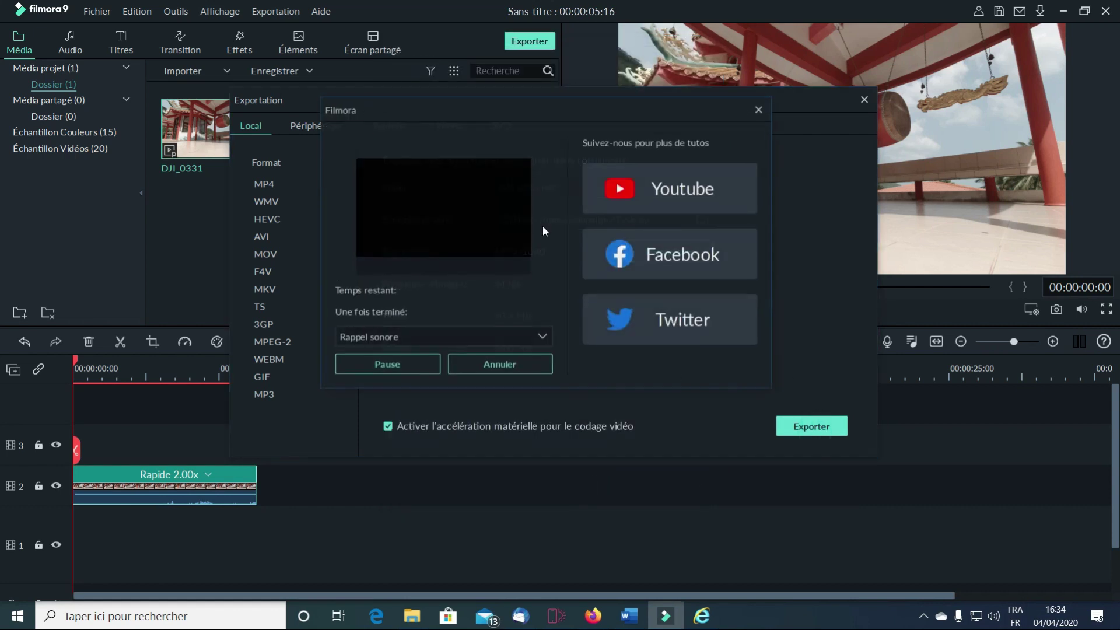